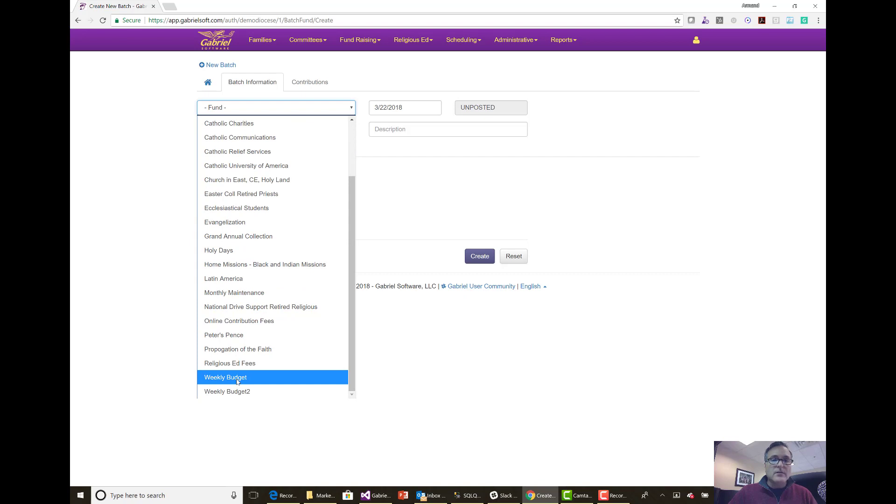
Set the new batch's fund to Weekly Budget, service to 8:00 AM Sunday Mass and contribution date to 03/18/2018
click(237, 381)
click(344, 132)
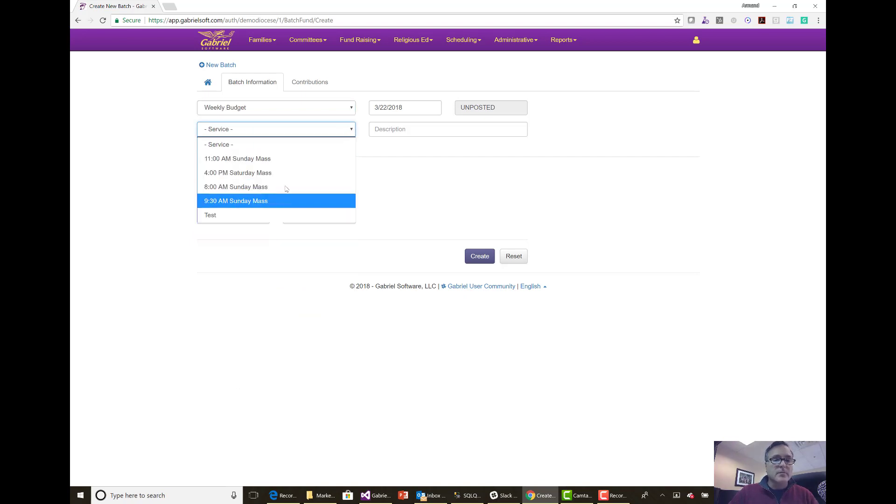
click(250, 188)
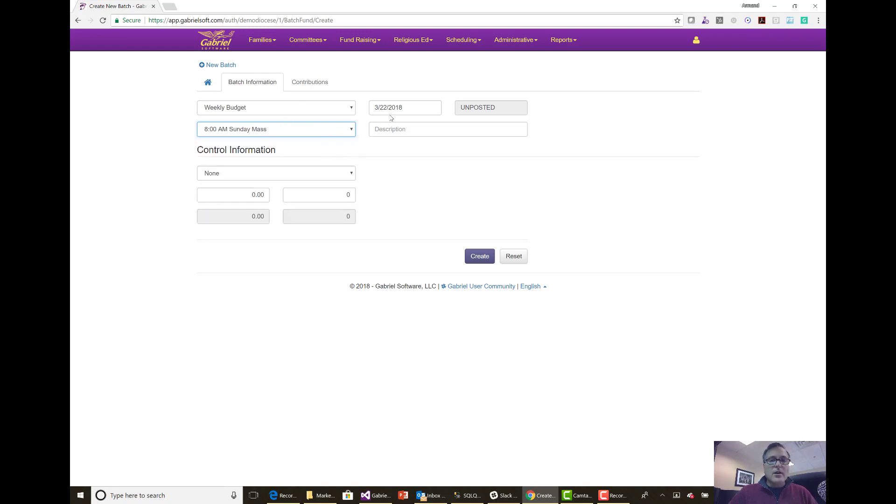
click(407, 107)
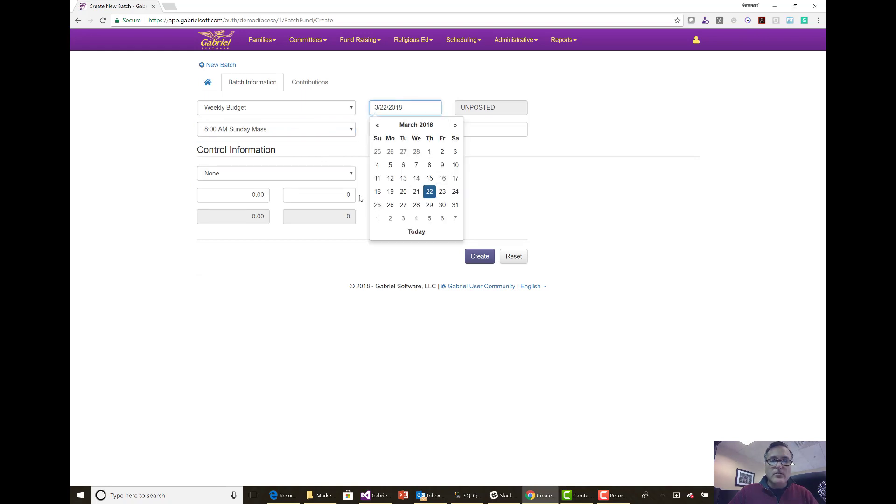
click(378, 193)
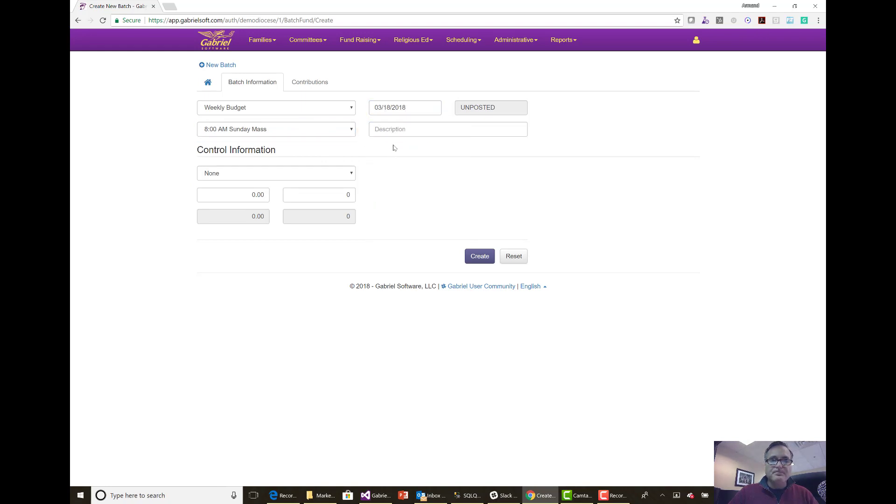
click(398, 125)
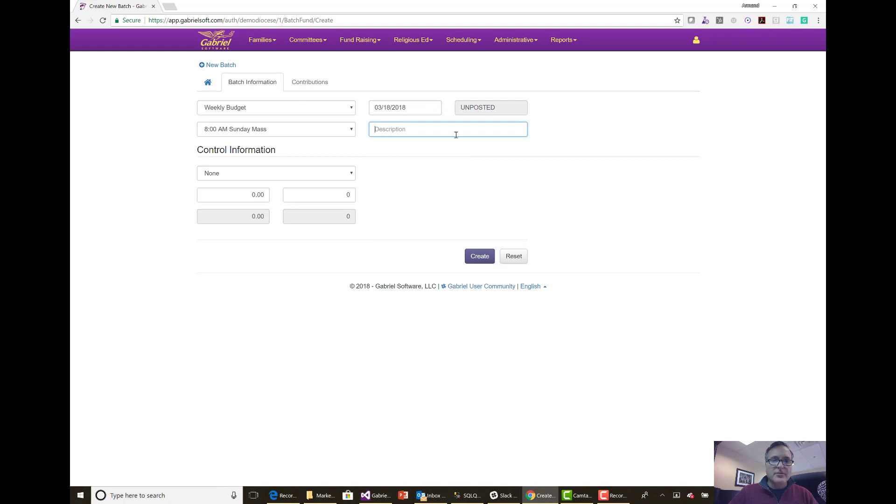
Set the control type to Standard with a control amount of 50 and a control count of 2
click(351, 175)
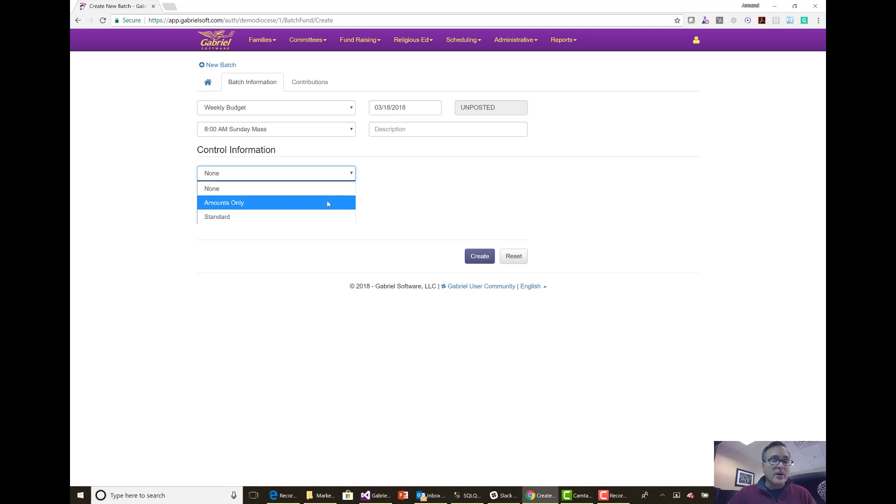
click(296, 217)
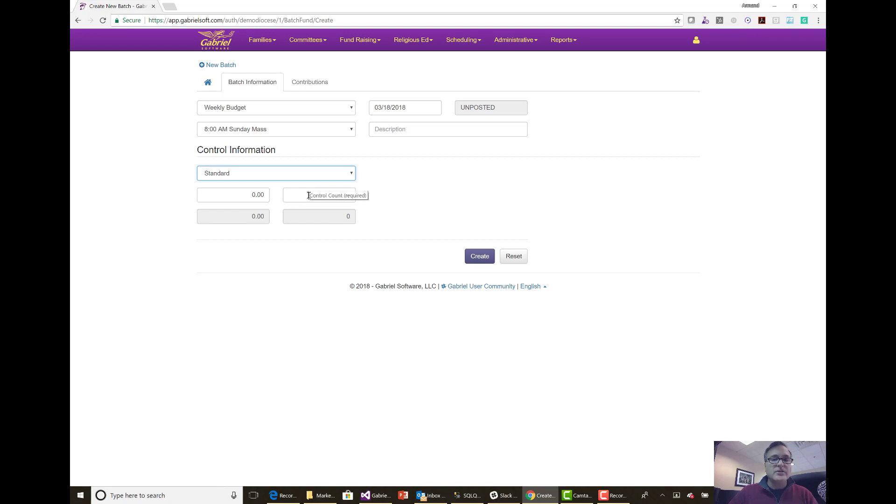
click(240, 194)
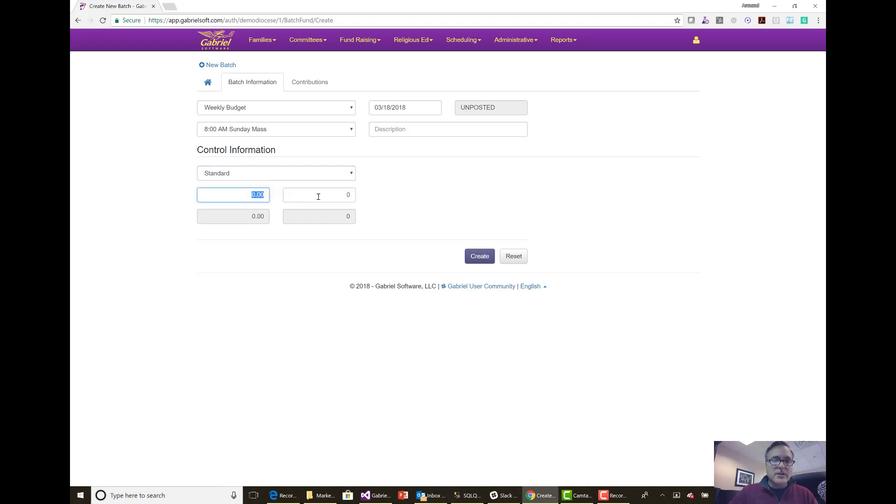
text(50)
click(318, 197)
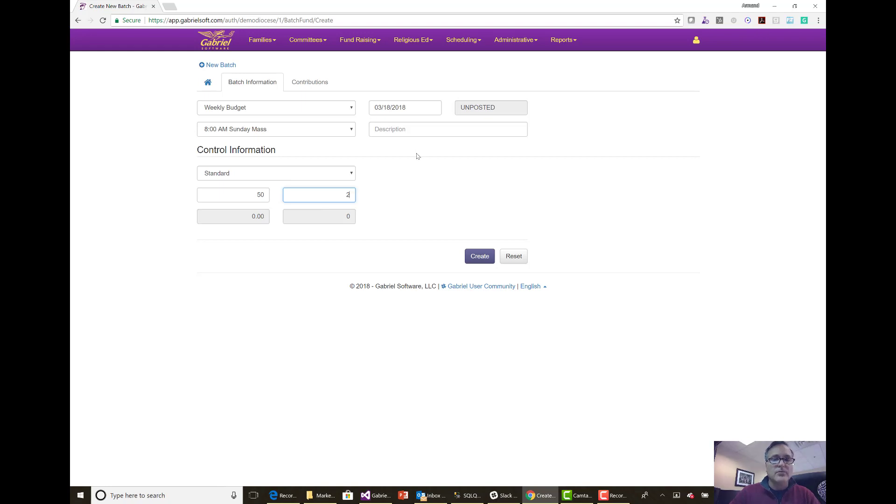
Create the batch and open its contribution entry at the family name
click(476, 260)
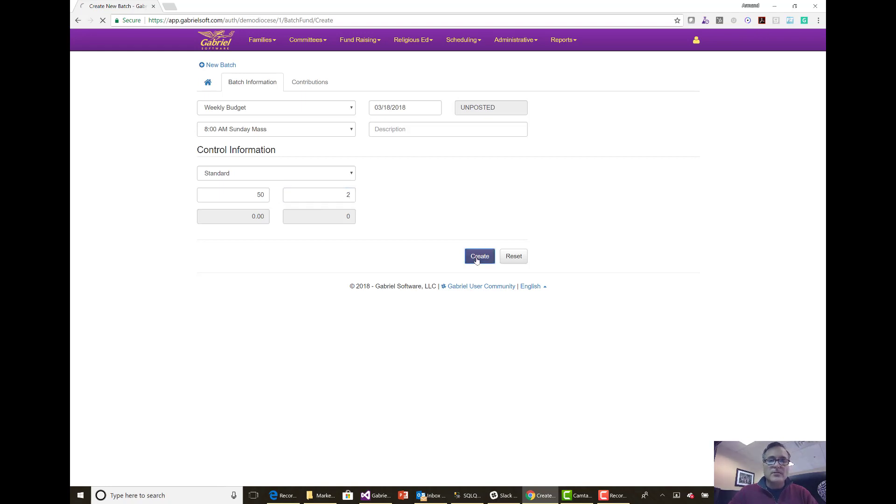
click(310, 85)
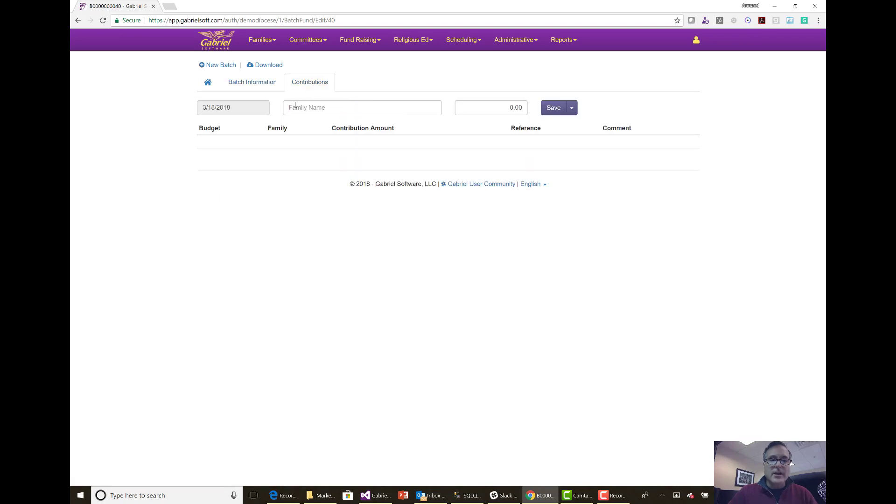
click(295, 105)
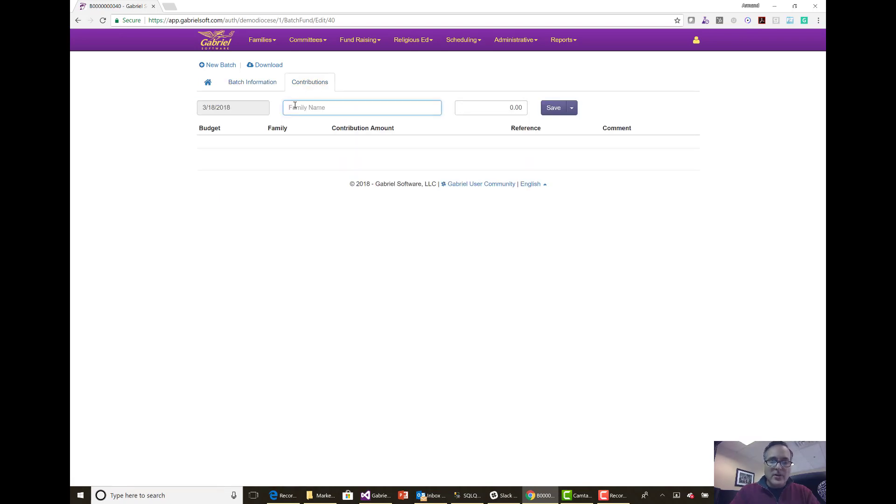
text(700)
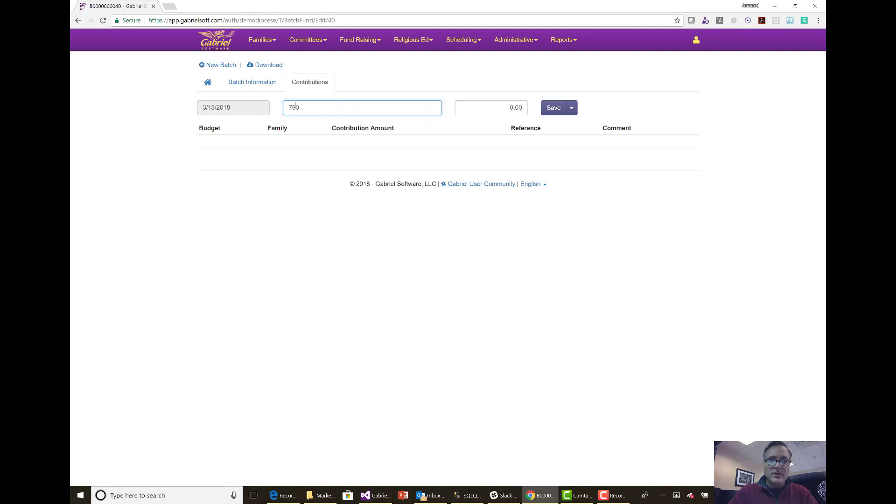
text(6)
key(BackSpace)
key(BackSpace)
text(1)
key(BackSpace)
Look up the first contributing family by surname and save a contribution of 25 for it
text(brun)
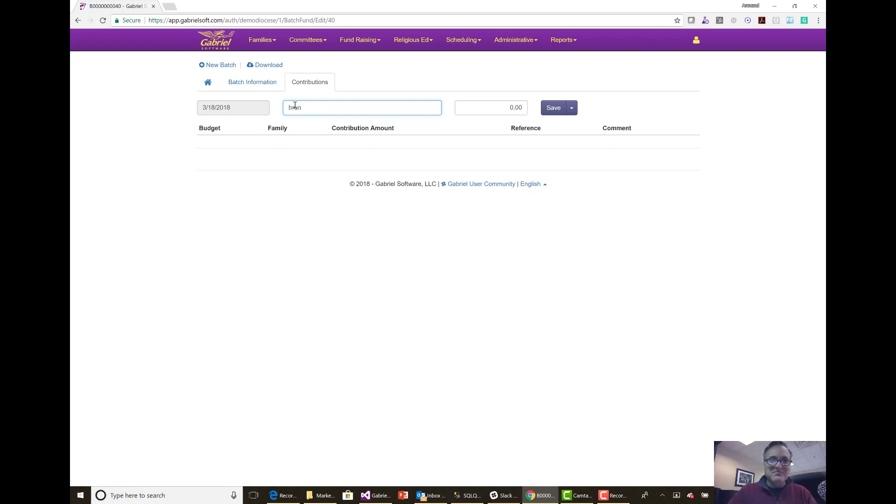
click(323, 139)
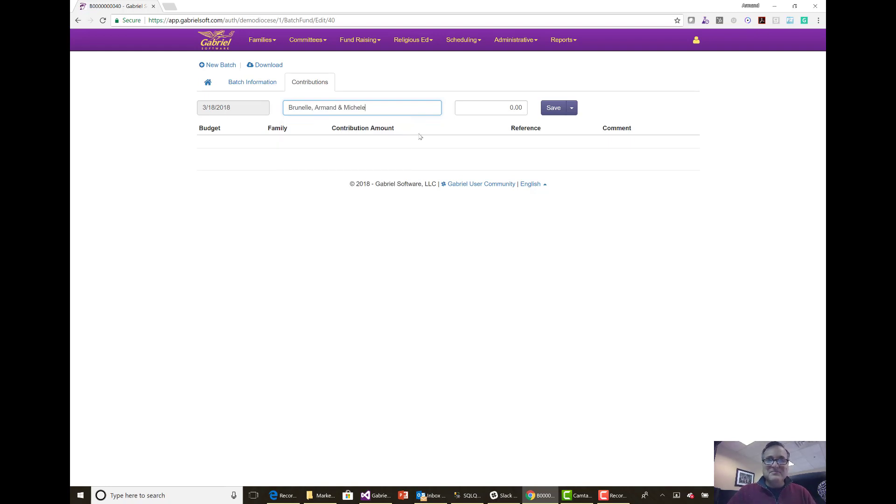
click(496, 107)
text(25)
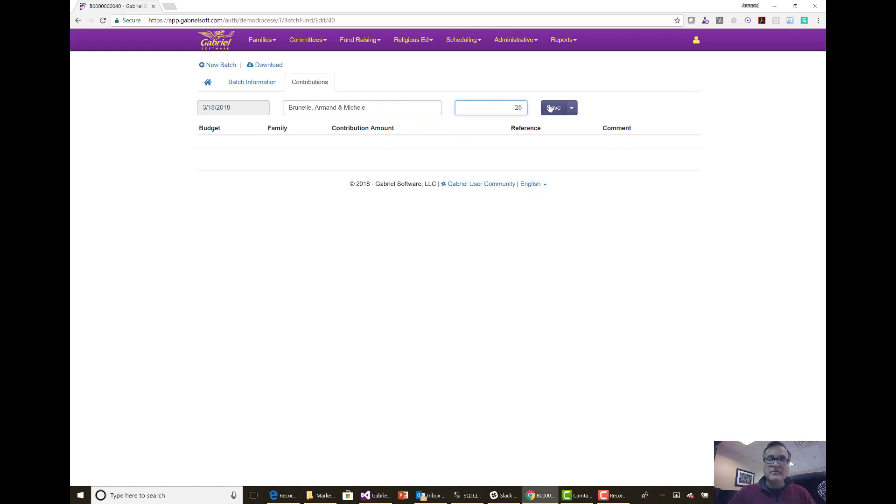
click(550, 108)
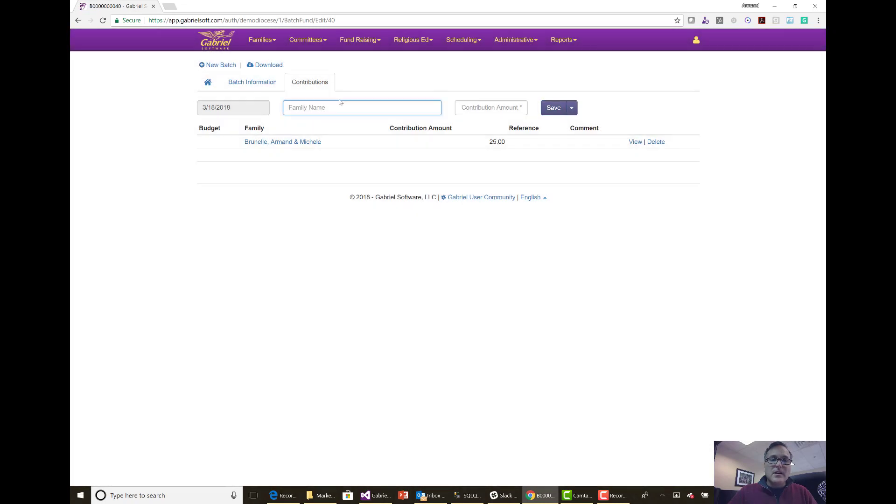
Look up a second family by its budget number and save a contribution of 25 for it
text(2)
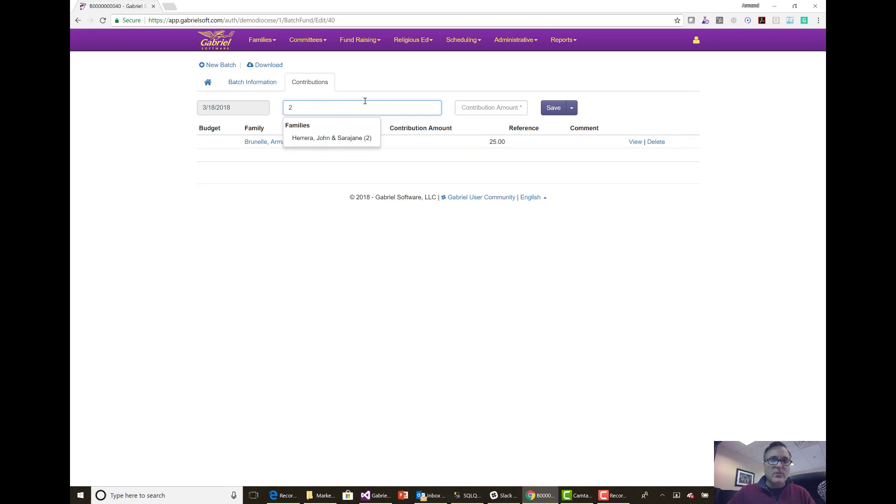
key(Down)
key(Return)
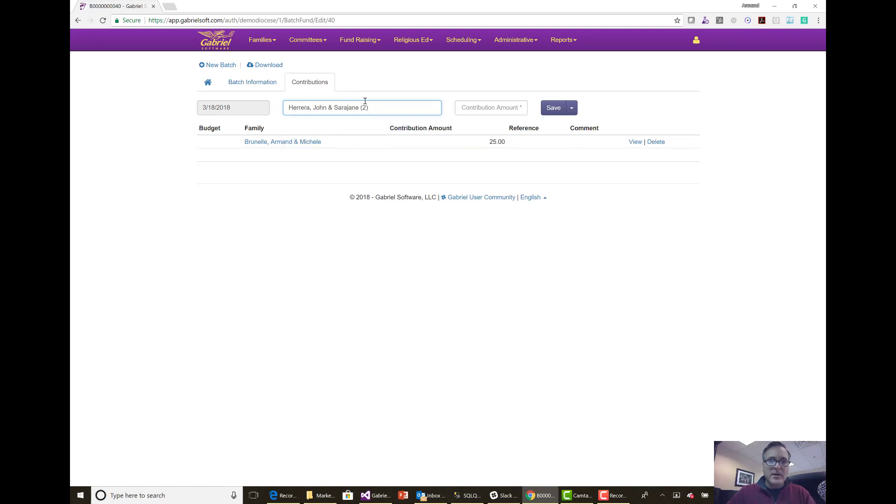
key(Tab)
text(25)
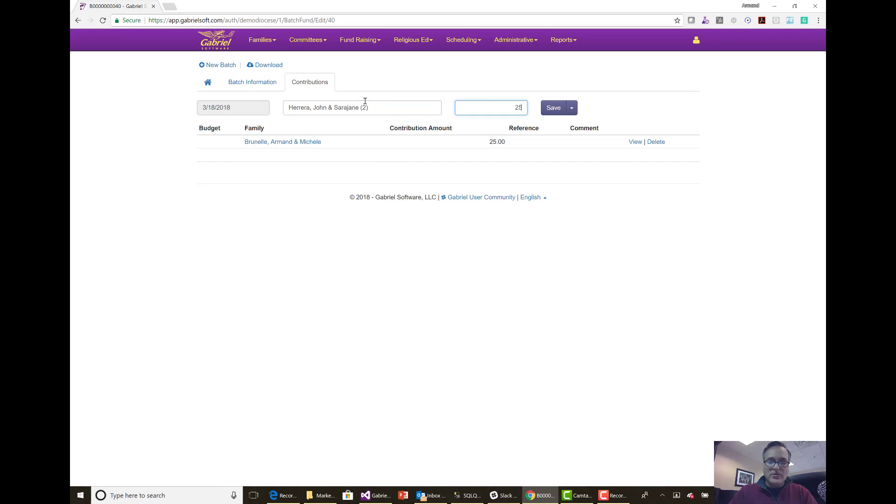
key(Return)
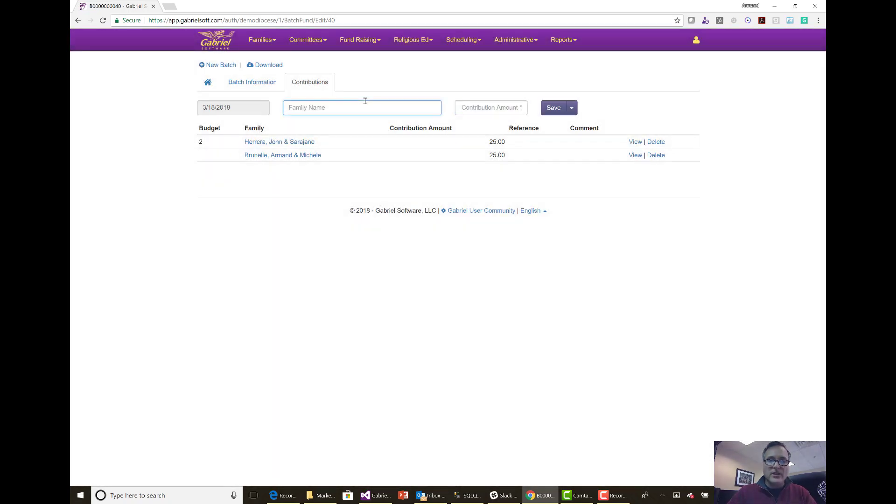
Return to the batch information and post the batch
click(234, 84)
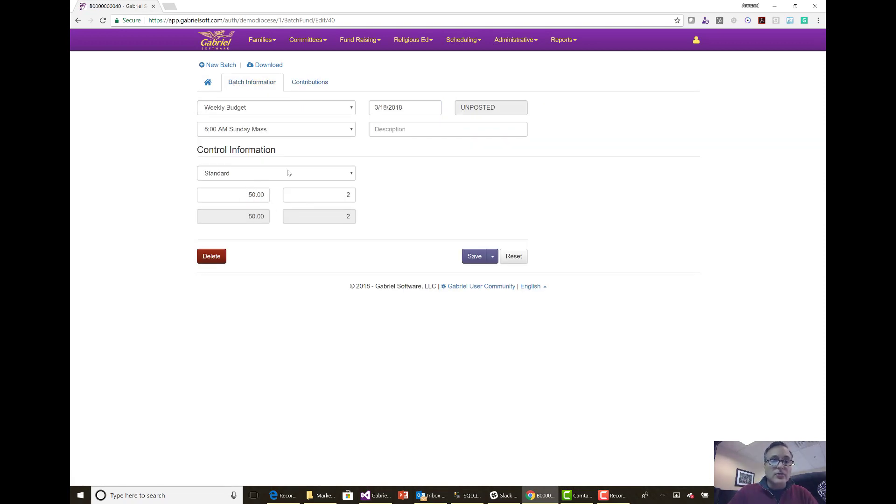
click(494, 260)
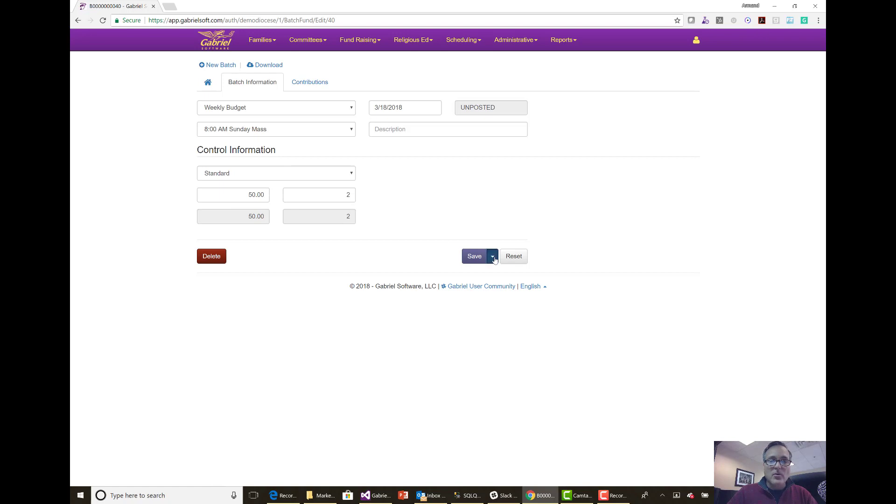
click(483, 280)
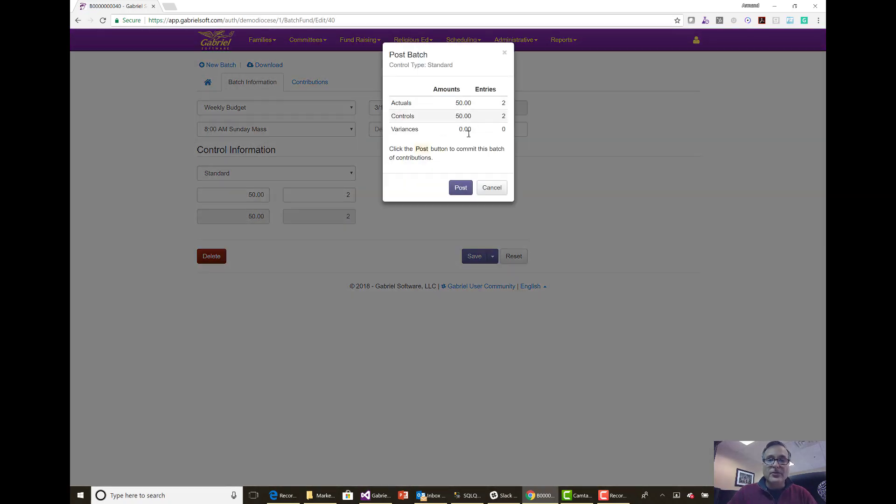
click(463, 188)
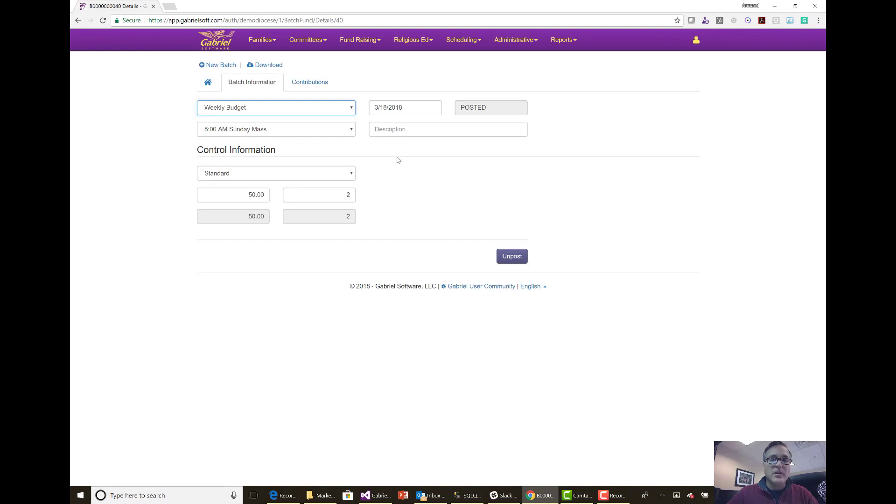
Open the 3/18/2018 Weekly Budget batch from the list of posted batches
click(208, 83)
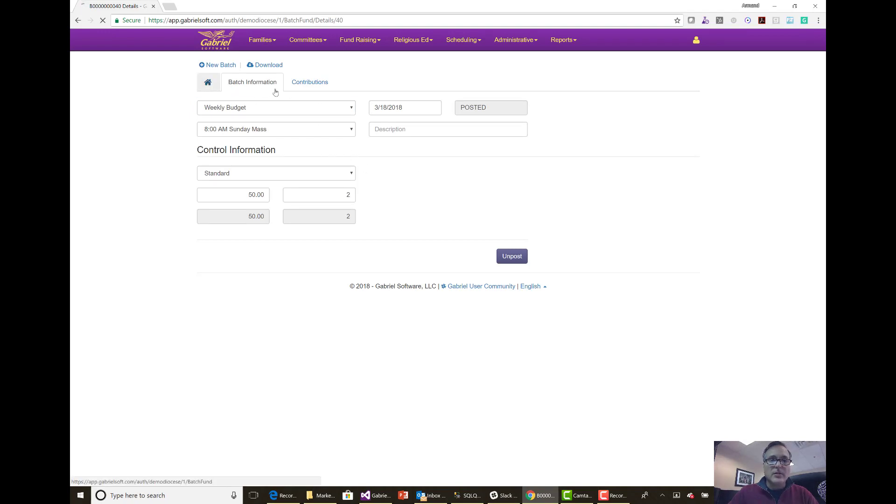
click(295, 84)
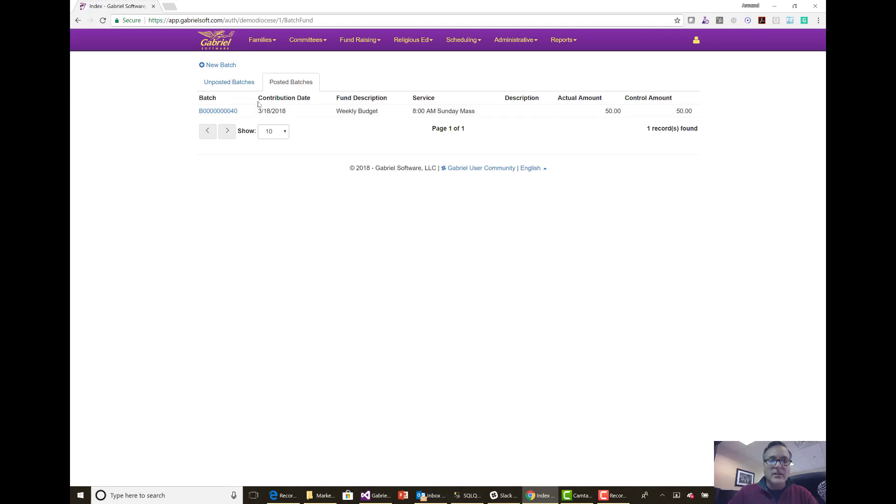
click(217, 115)
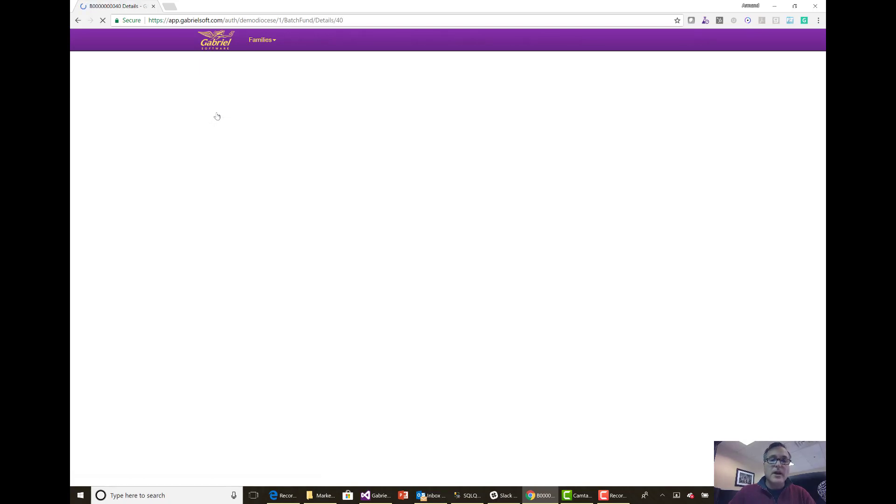
Download all contributions of the posted batch as an Excel (*.xlsx) file
click(266, 65)
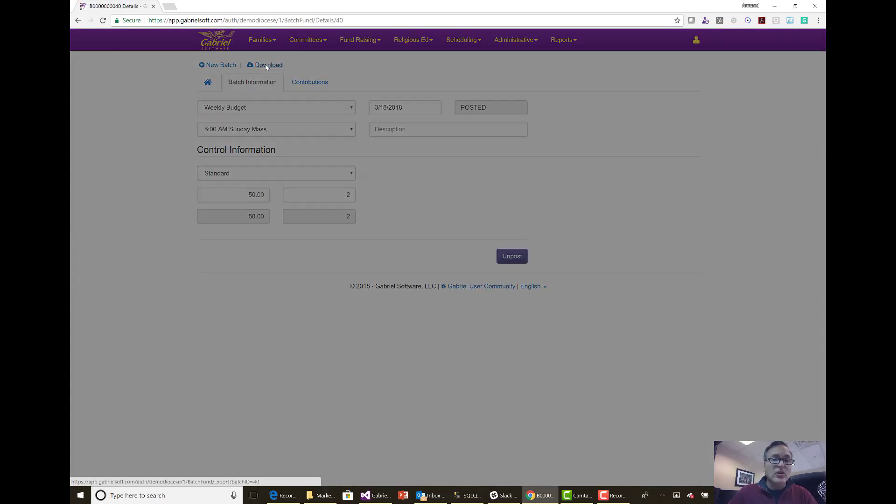
click(485, 96)
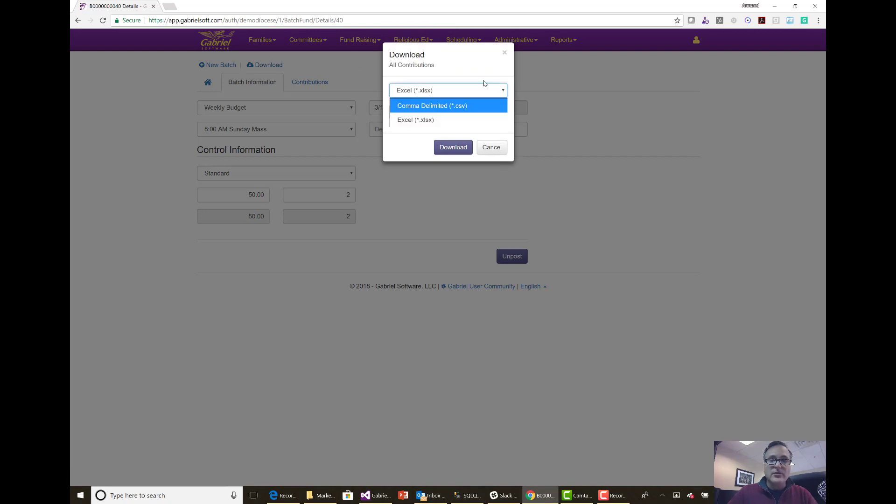
click(469, 118)
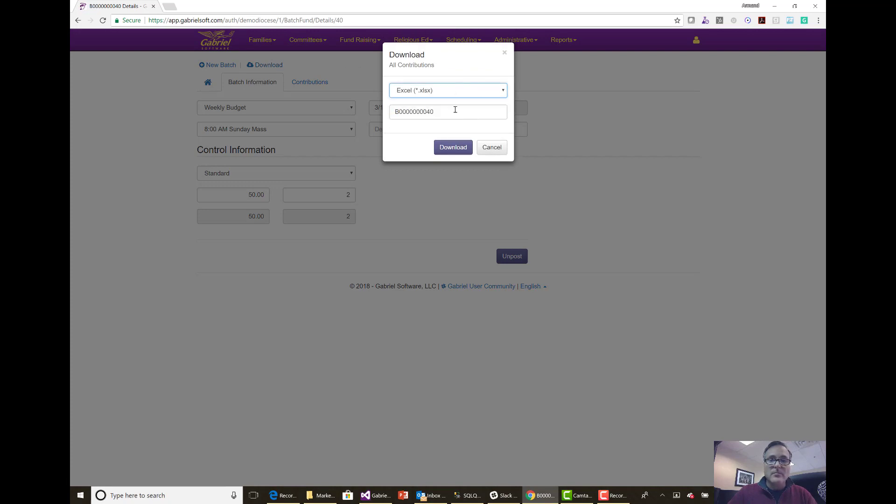
click(455, 147)
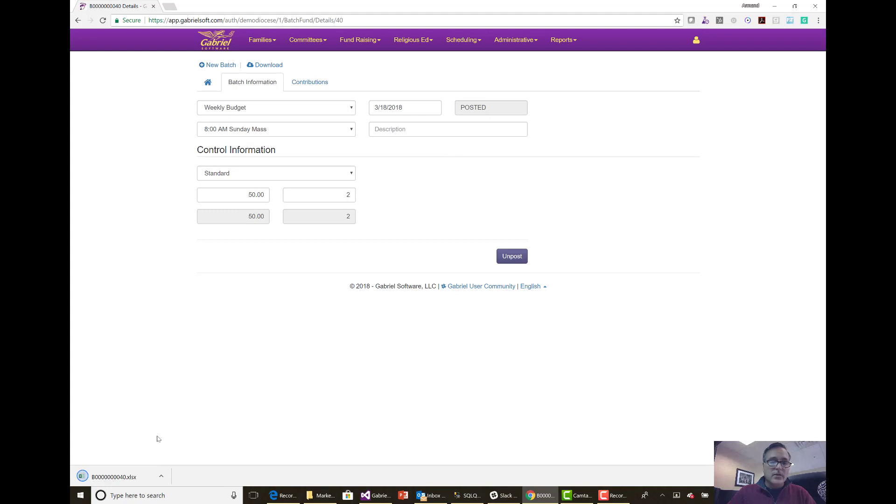
Review the downloaded B0000000040.xlsx in Excel, close it and return to the list of batches
click(112, 476)
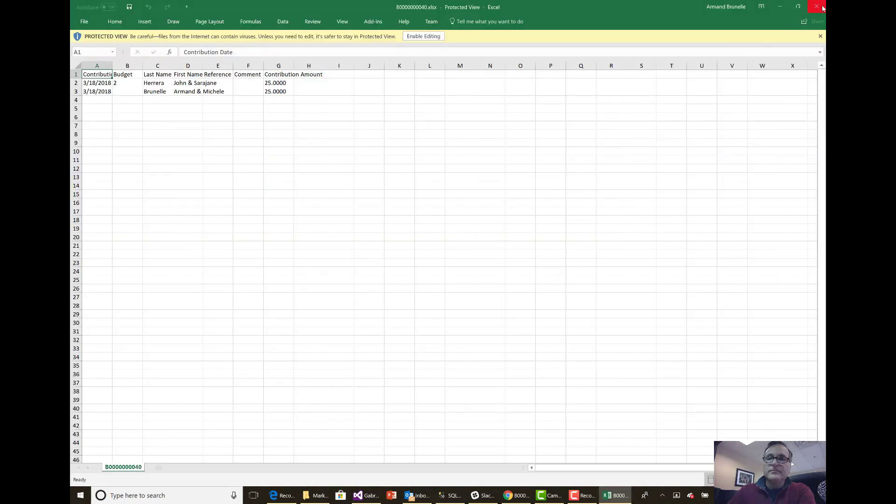
click(818, 7)
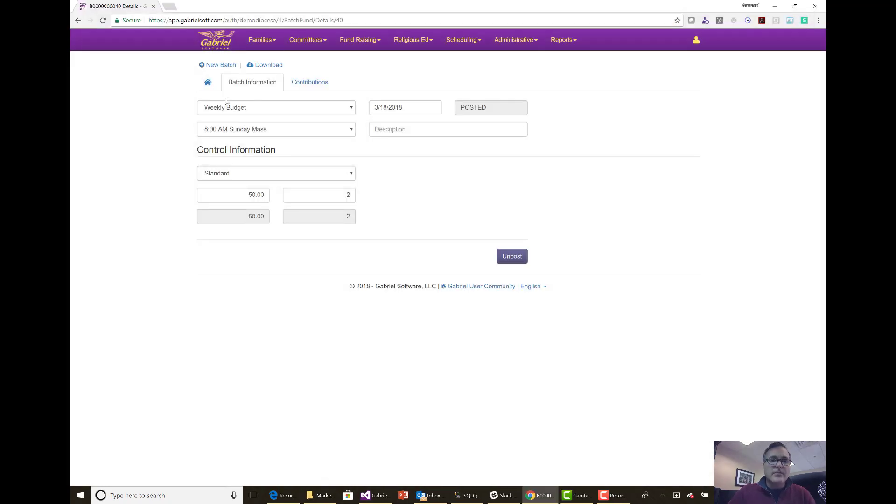
click(208, 84)
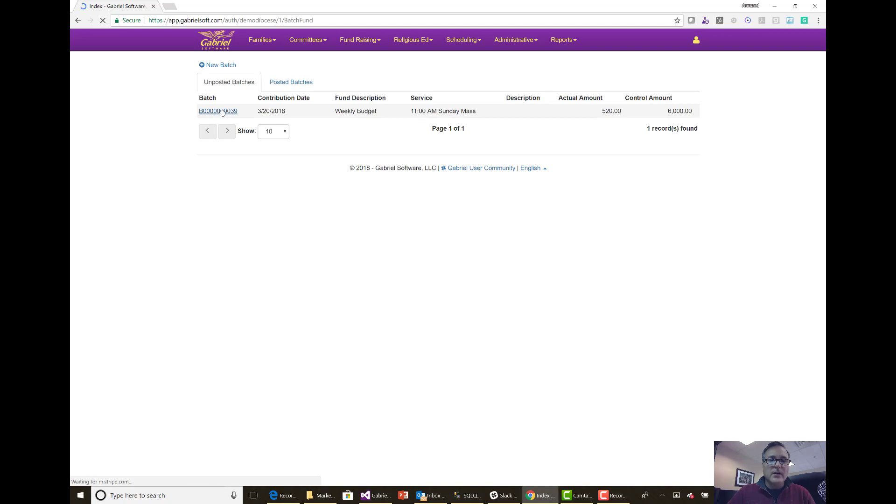
Open the unposted 3/20/2018 Weekly Budget batch, set its control amount to 1000 and control count to 5, and save
click(222, 111)
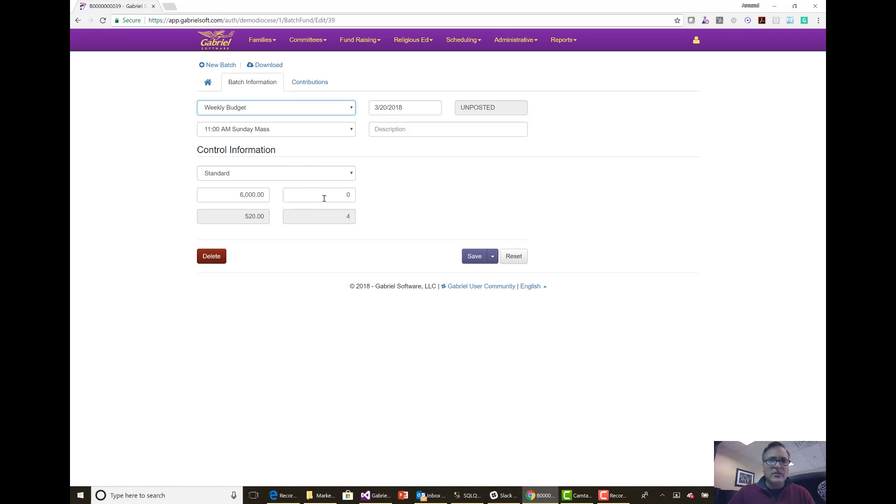
click(236, 194)
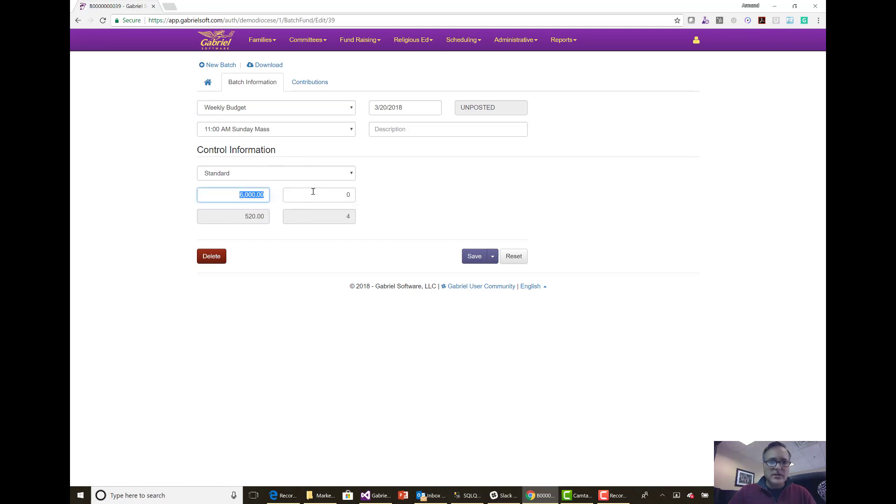
text(1000)
key(Tab)
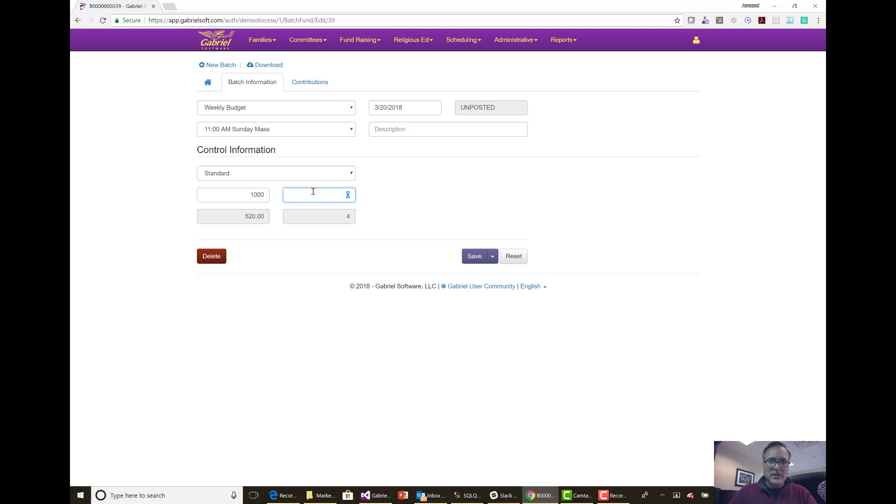
text(5)
key(Tab)
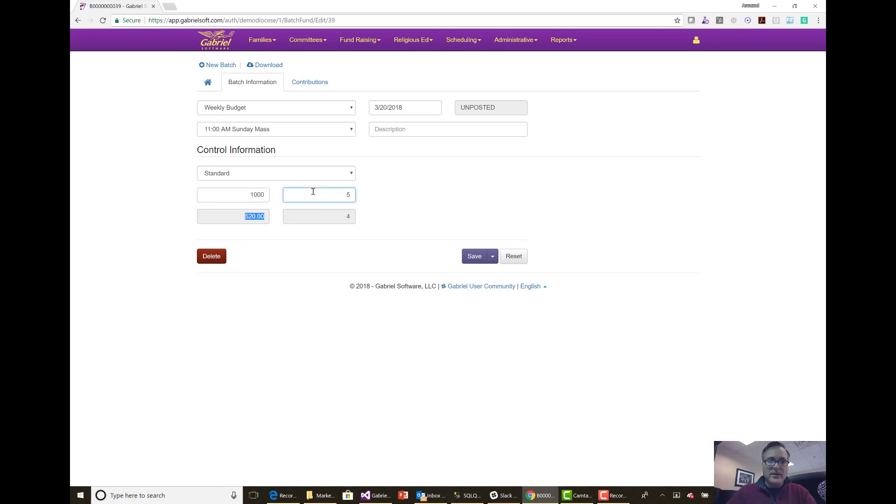
click(475, 256)
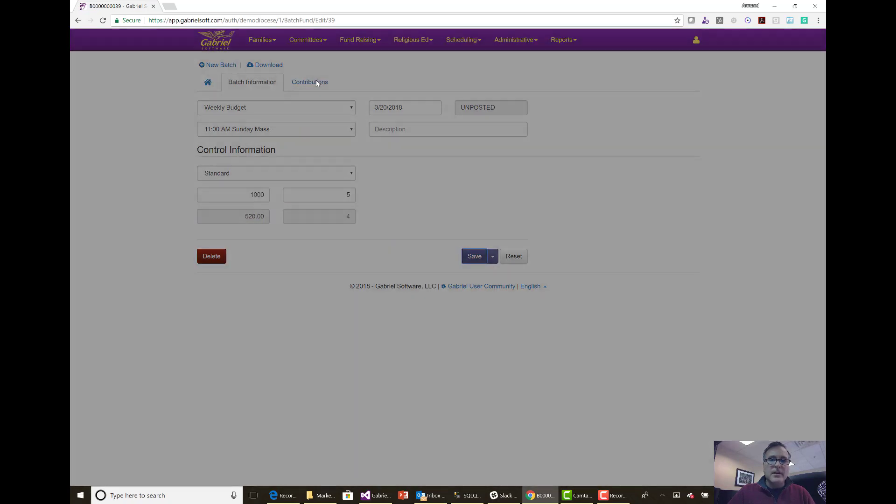
Open the batch's contributions and start a new entry at the family name
click(316, 82)
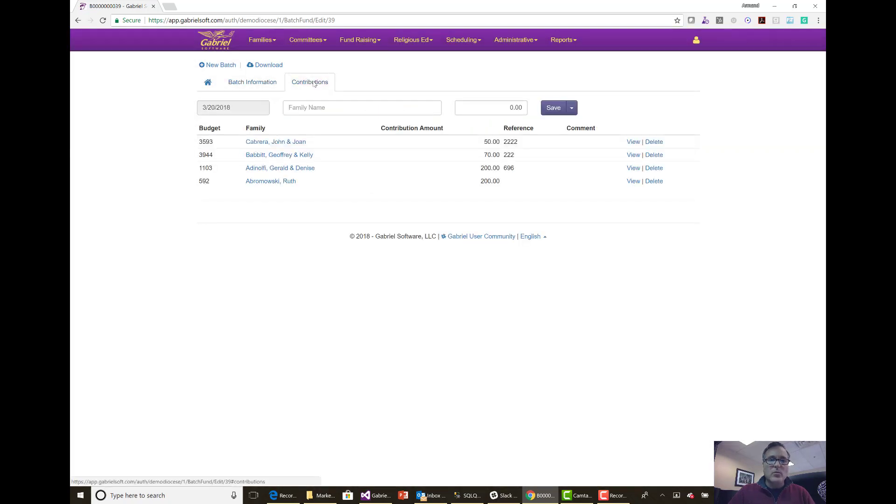
click(312, 106)
text(3)
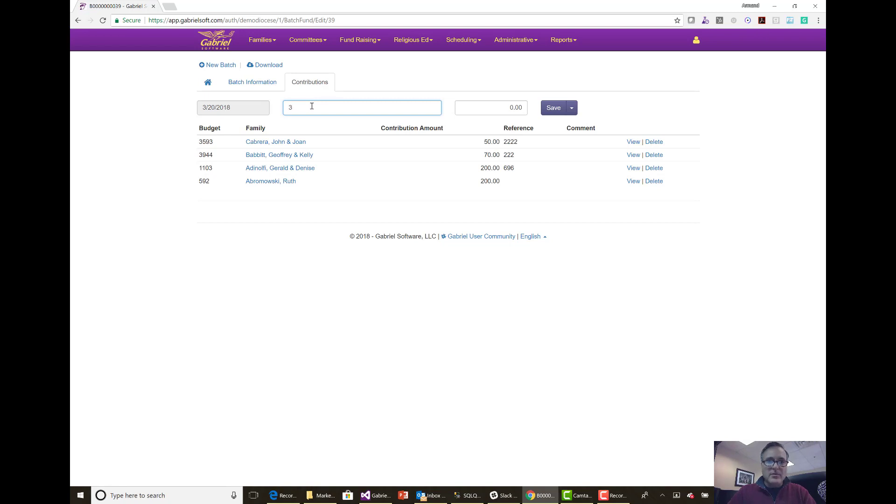
text(94)
key(BackSpace)
key(BackSpace)
text(5)
key(BackSpace)
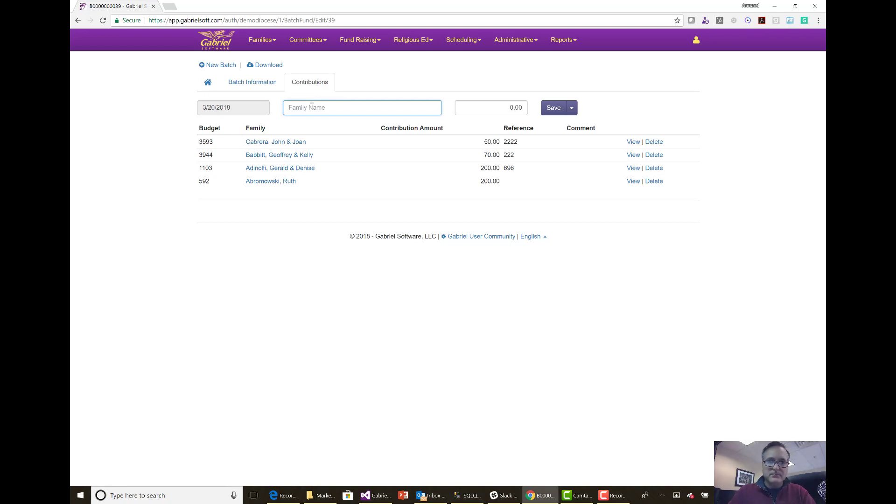
Look up families starting with "s", choose the first match and set the contribution amount to 480
text(s)
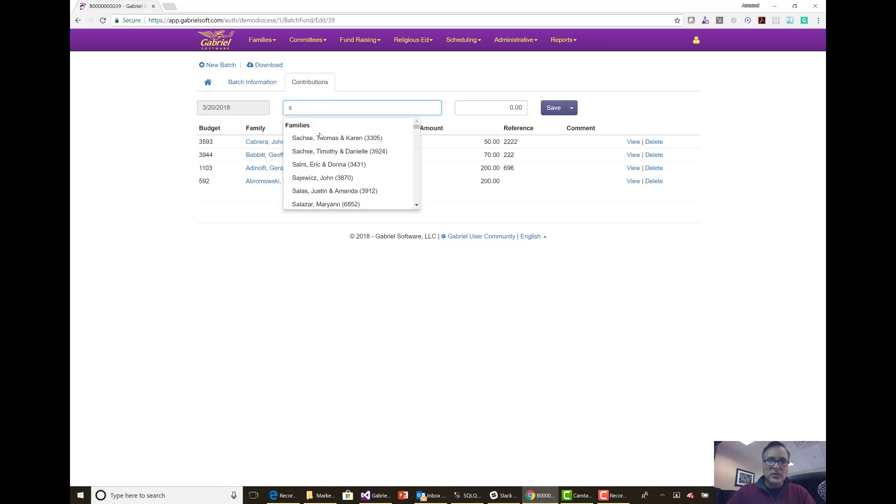
click(320, 137)
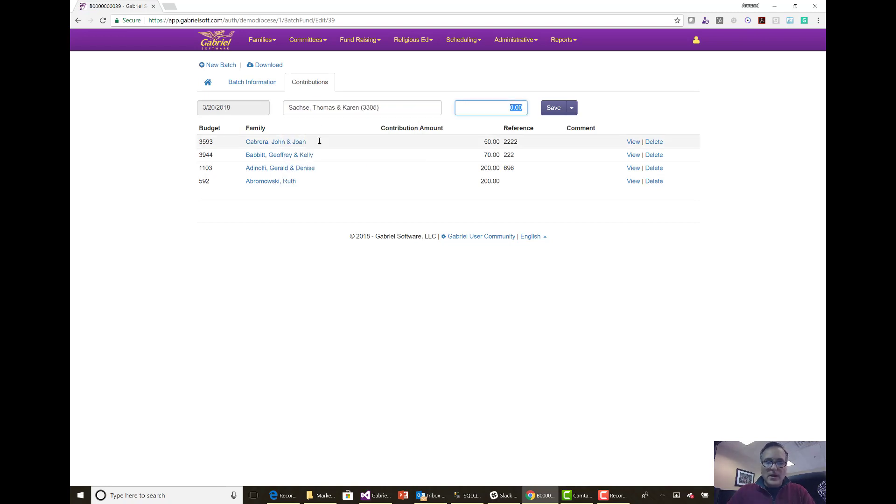
text(480)
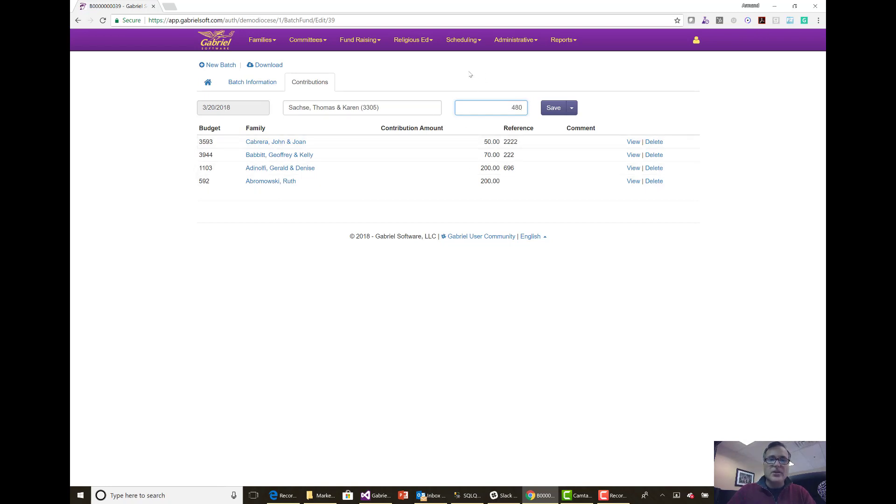
Show the comment fields, enter reference 5763 and the comment "Memorial Donation", and save the contribution
click(573, 109)
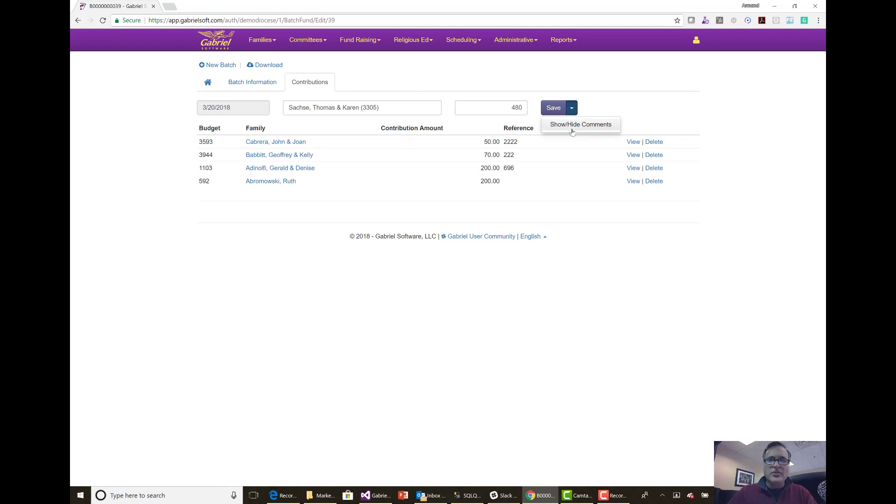
click(575, 126)
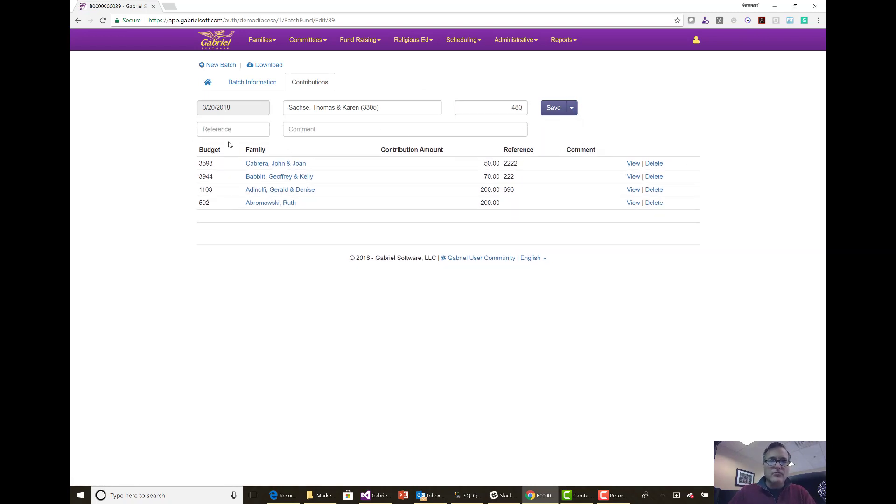
click(210, 131)
text(5793)
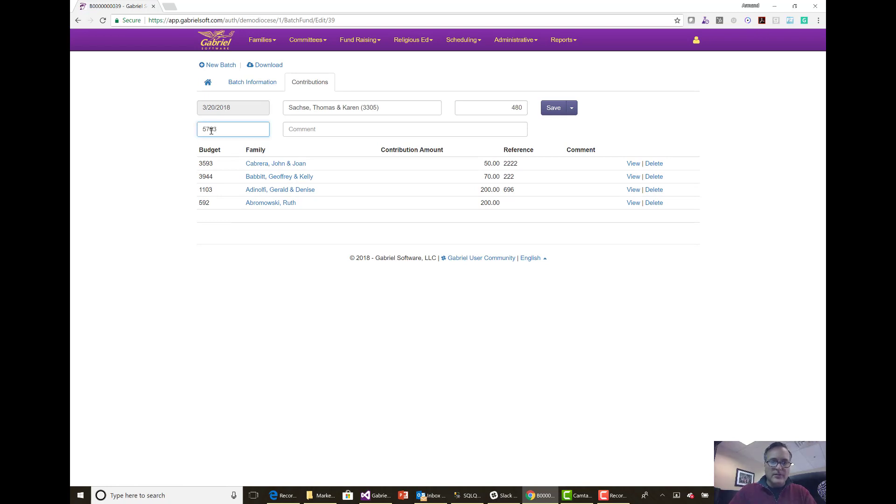
key(Tab)
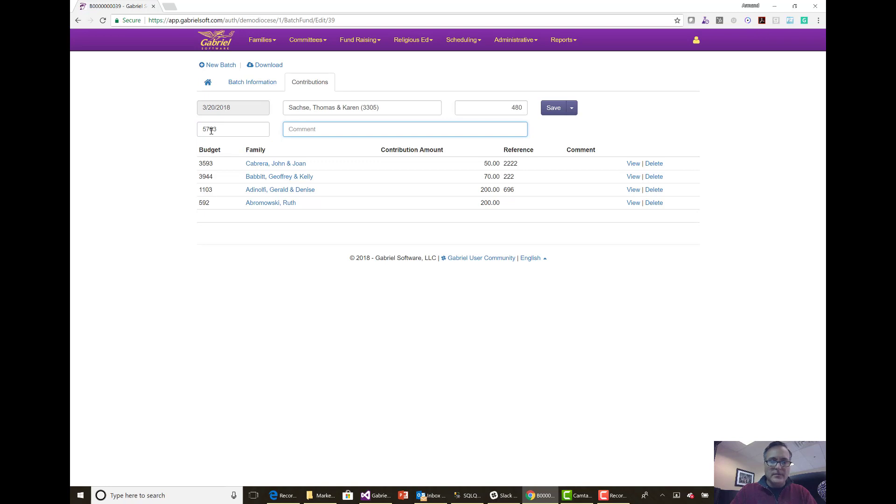
text(Memorial Donagti)
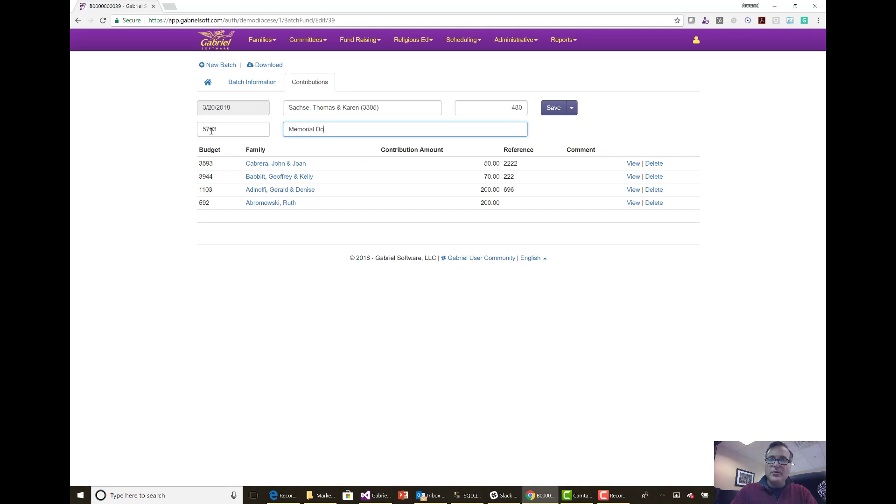
key(BackSpace)
key(BackSpace)
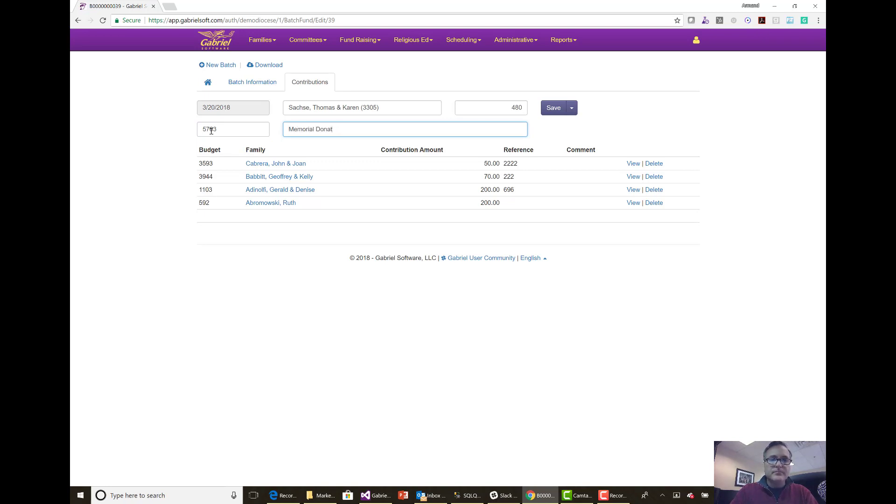
text(ion)
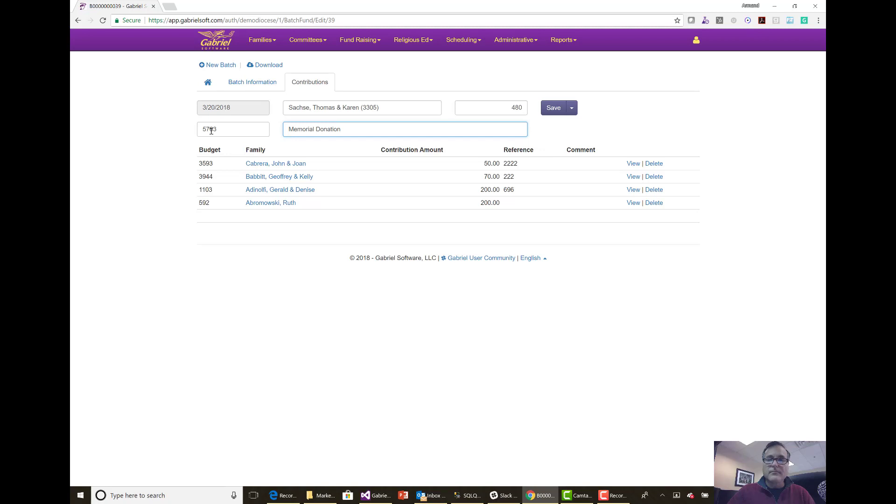
click(555, 109)
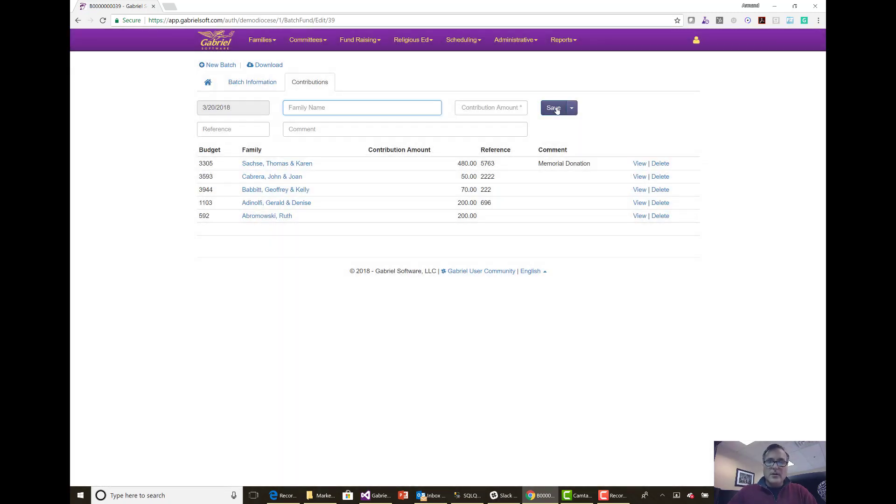
Hide the reference and comment fields and return to the batch information
click(572, 108)
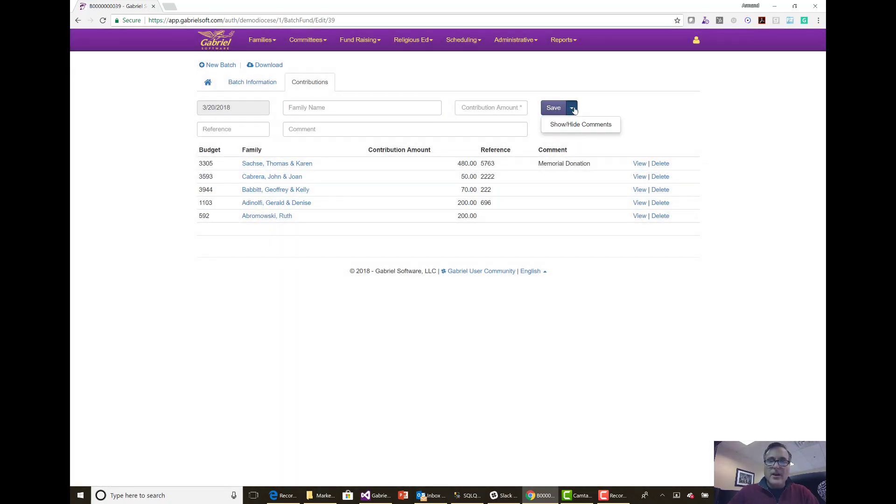
click(579, 124)
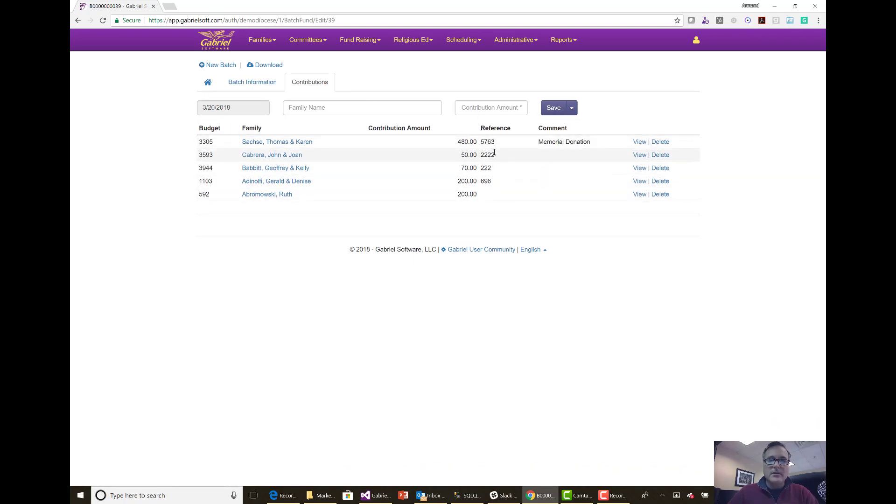
click(240, 82)
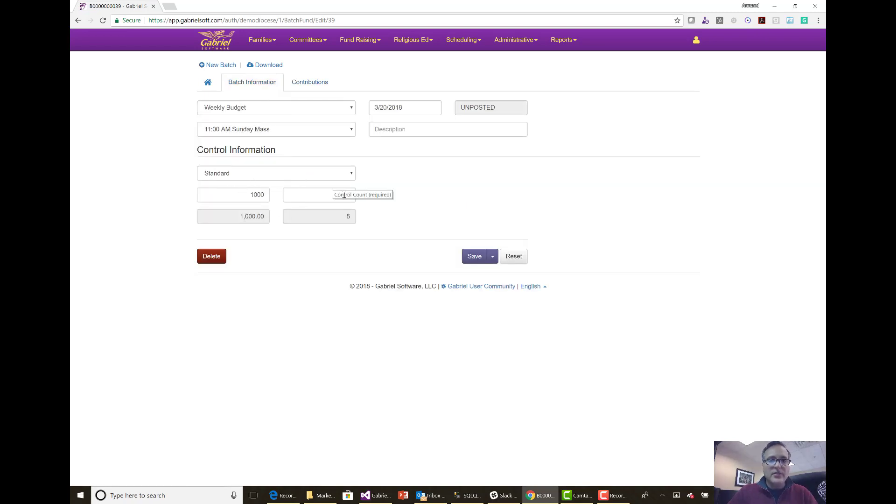
Set the control count to 4, save, and try to post the batch
drag(344, 195, 363, 199)
text(4)
key(Tab)
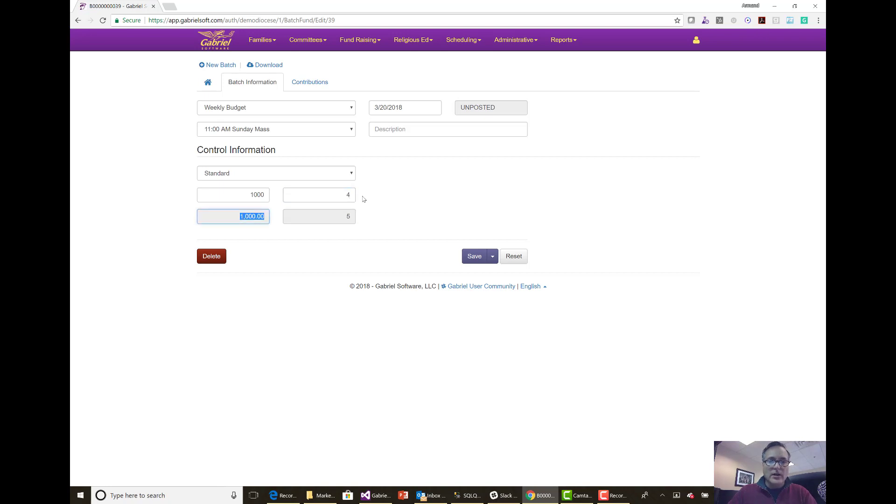
click(476, 259)
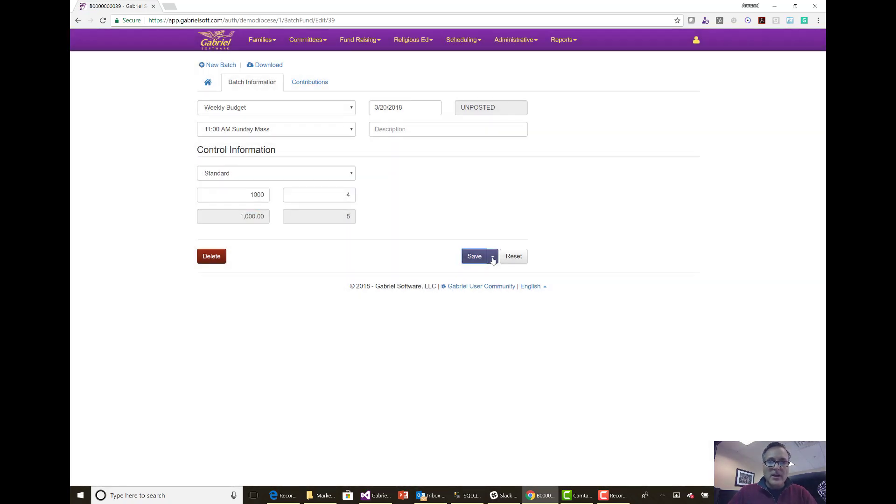
click(492, 258)
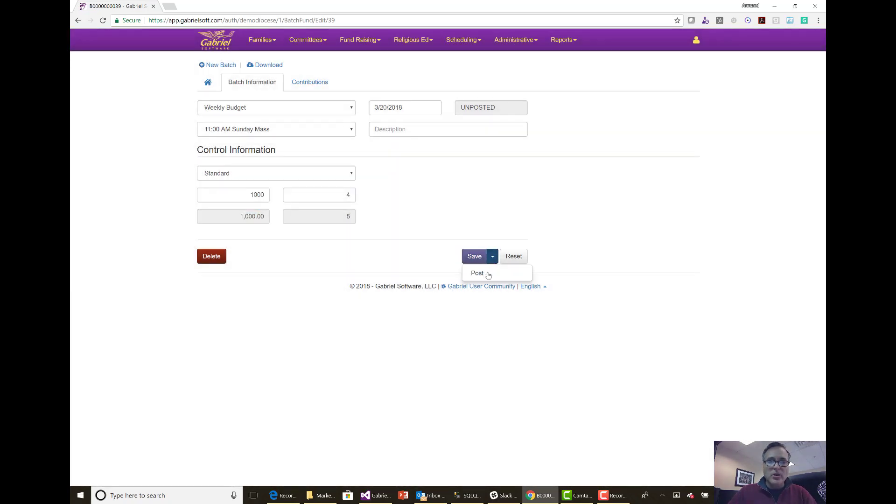
click(485, 275)
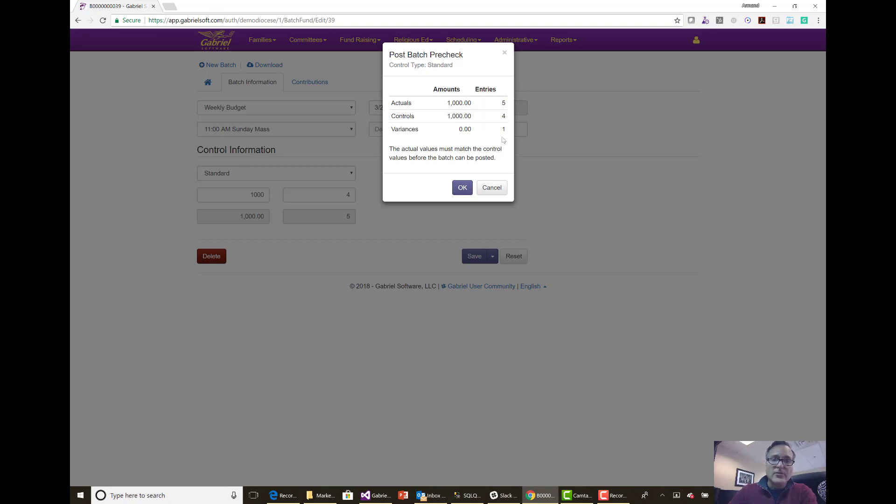
click(463, 193)
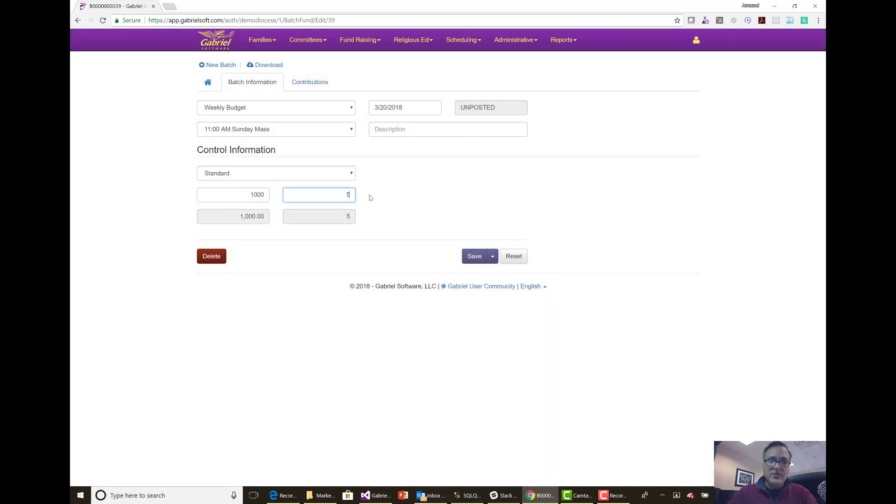
Set the control count to 5, save and post the batch, and return to the list of batches
click(474, 259)
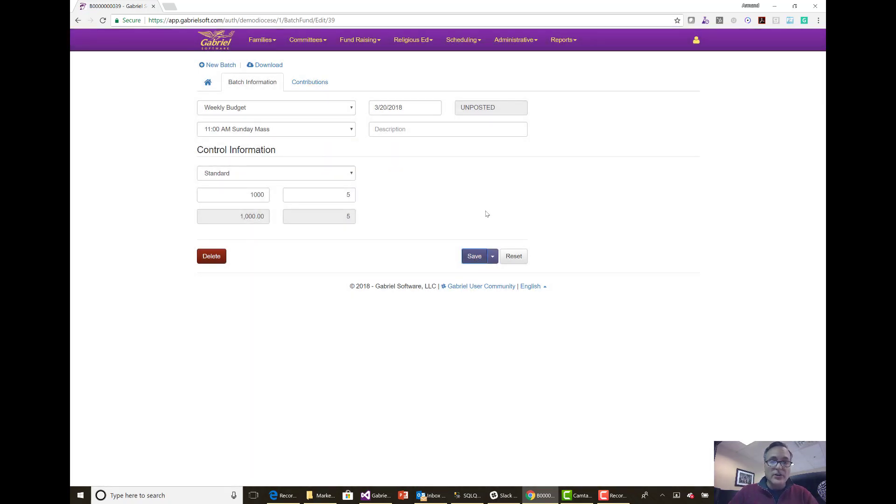
click(493, 258)
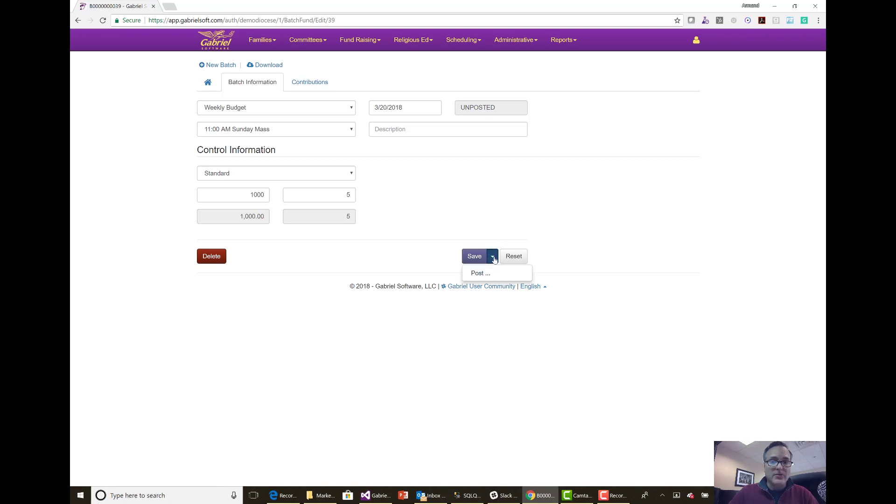
click(479, 274)
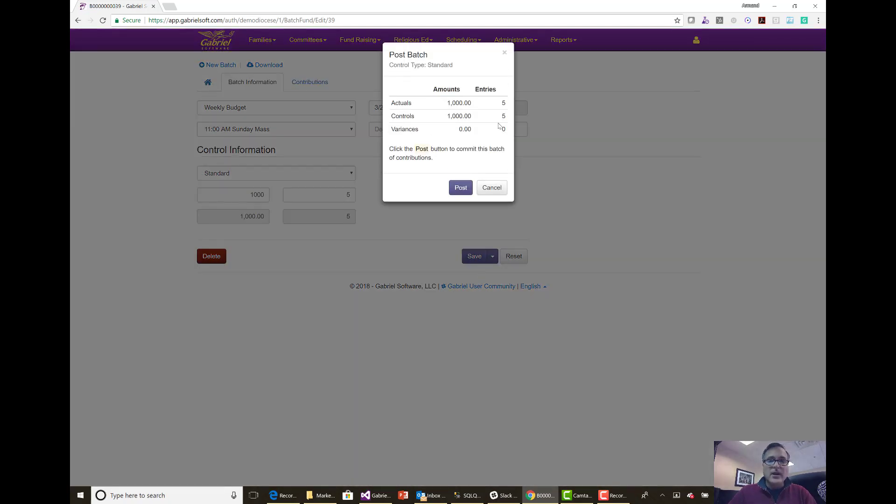
click(459, 188)
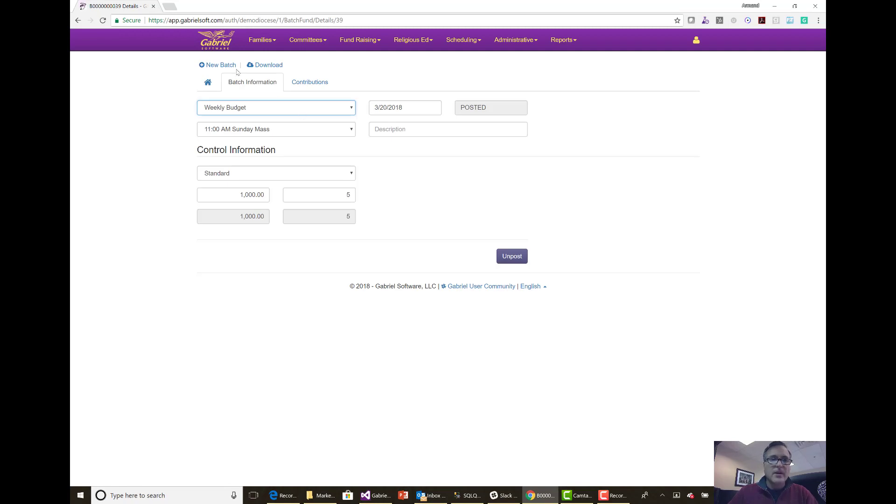
click(209, 83)
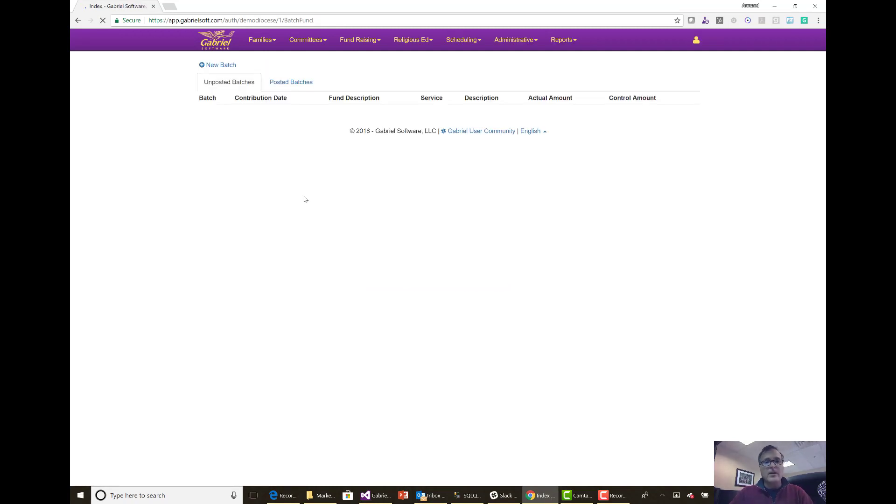